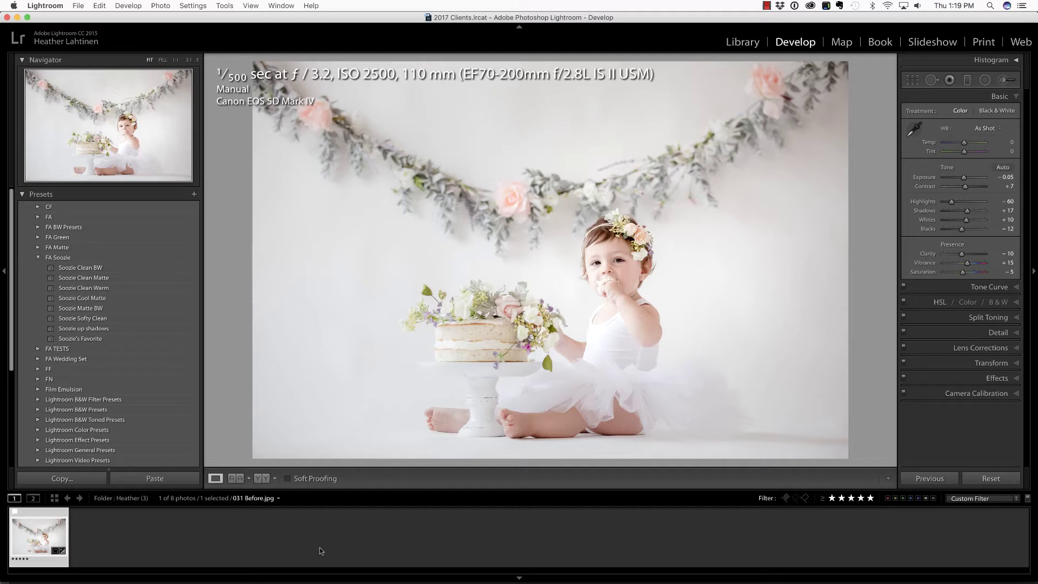
Compare the before and after versions, show the Mpix 12x14 gallery-wrap preview, then return to Photoshop
key(backslash)
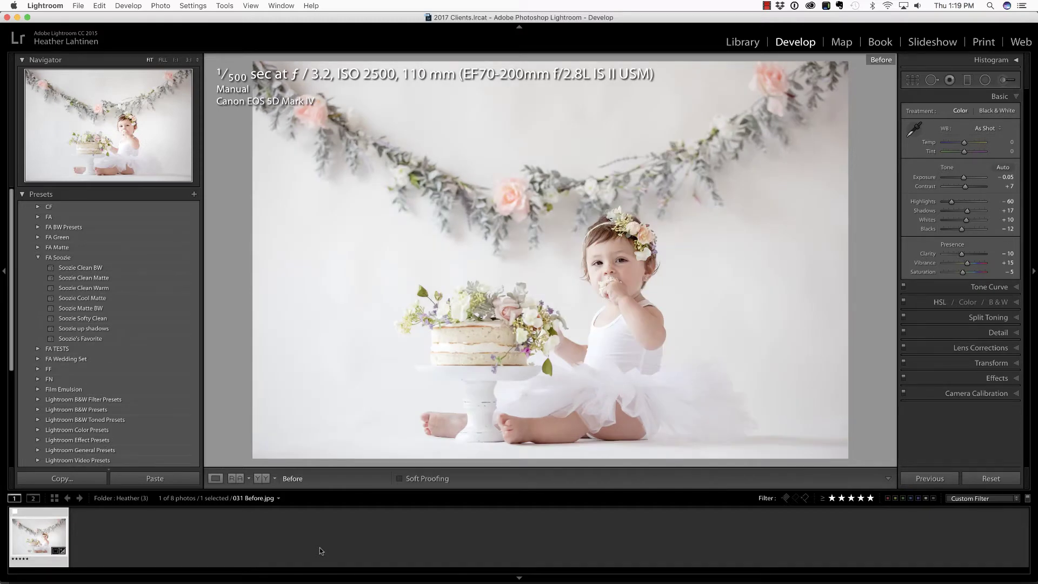
key(backslash)
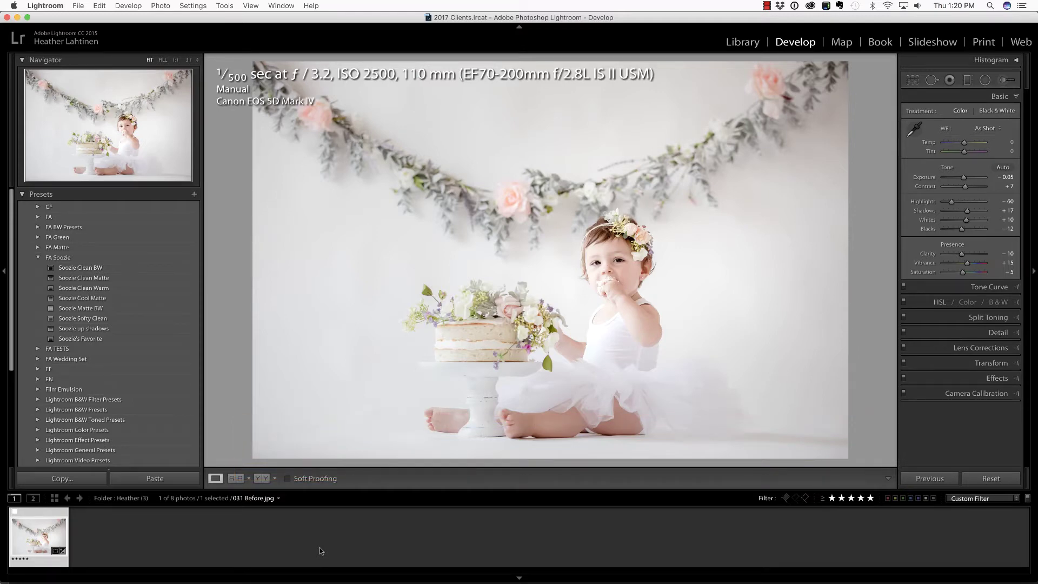
key(super+Tab)
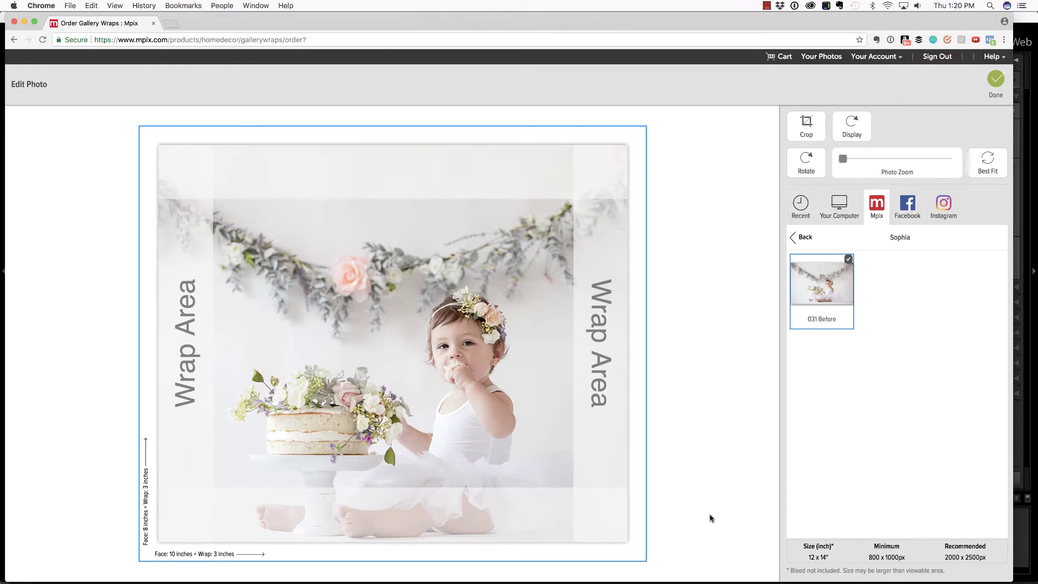
key(super+Tab)
Crop with Content-Aware off, stretching the top-left handle out so white space appears left of the photo
key(c)
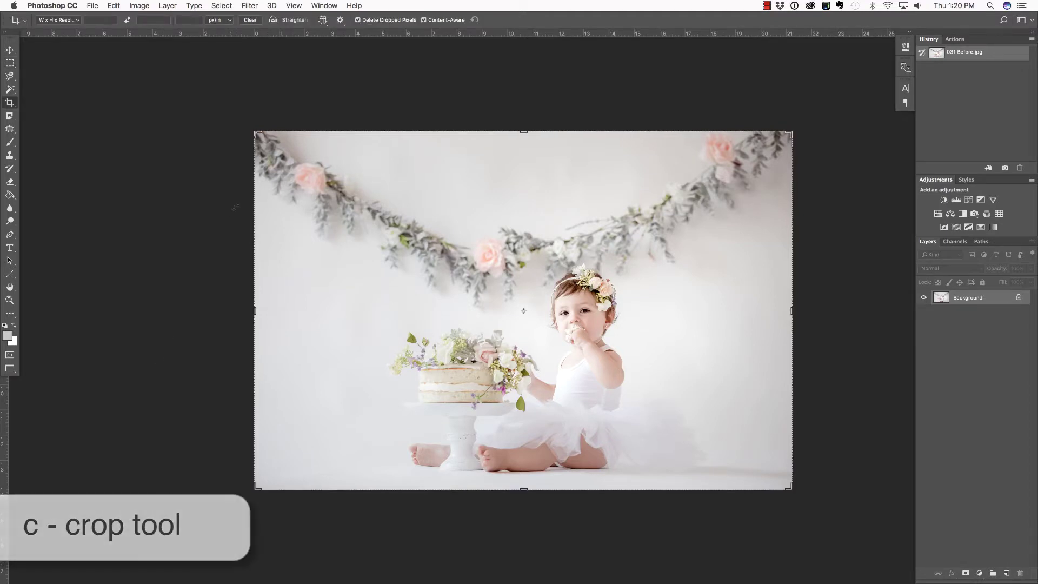
click(423, 20)
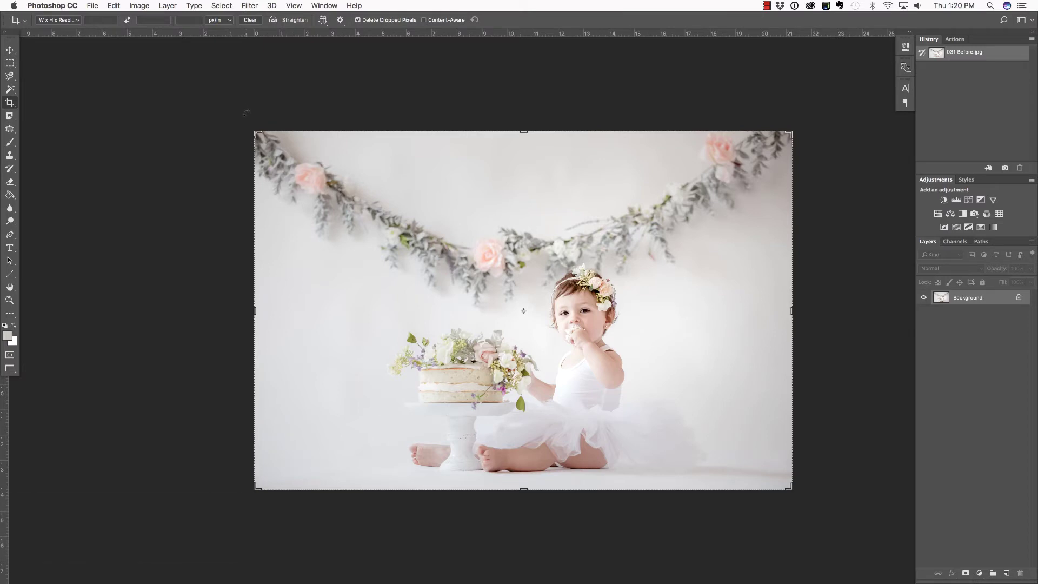
click(254, 131)
drag(254, 131, 215, 195)
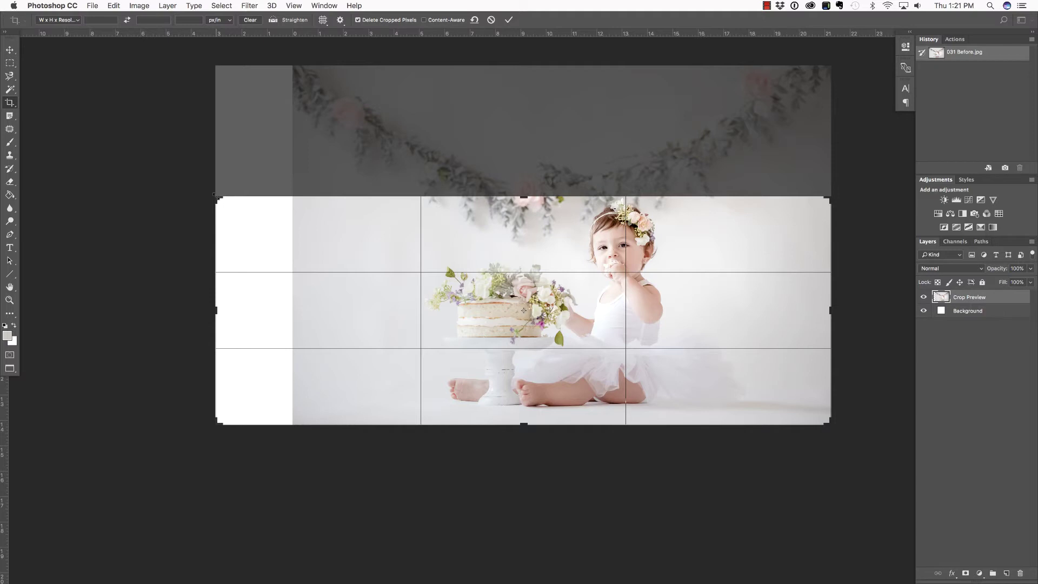
Discard the wide crop, enlarge the crop past the photo's edges, reposition the photo, and enable Content-Aware
key(Return)
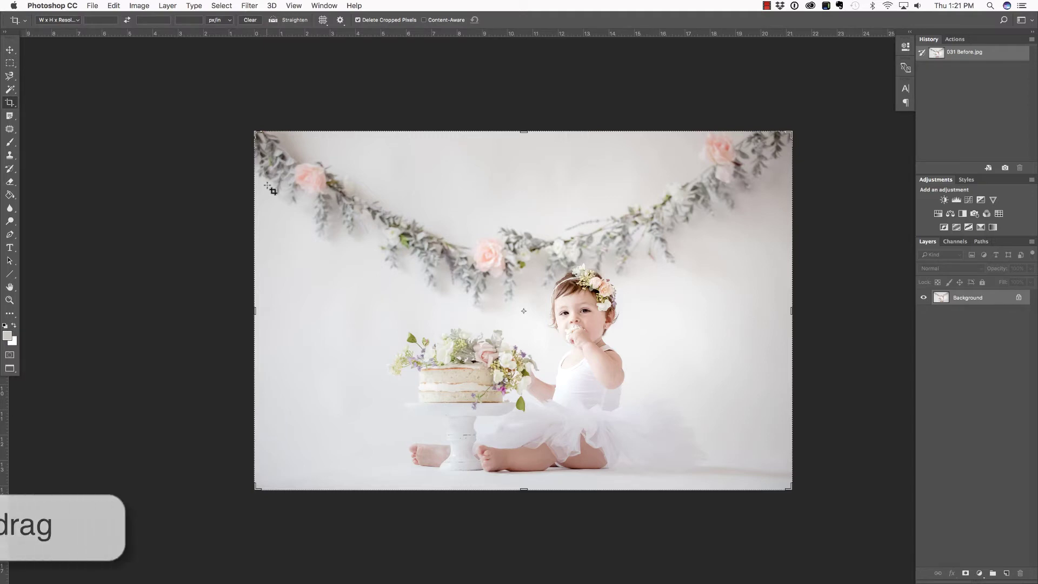
drag(263, 144, 236, 134)
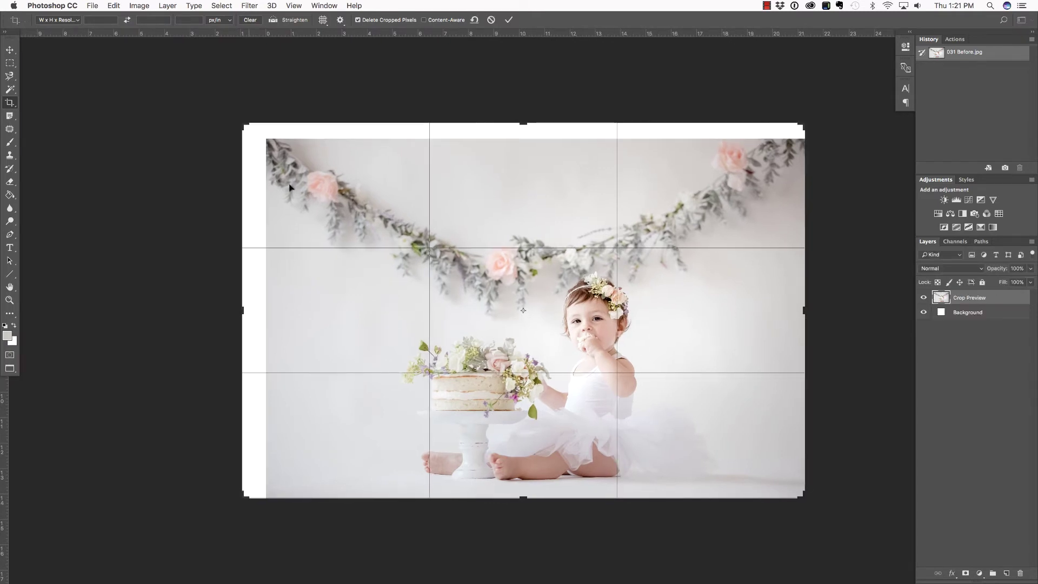
click(414, 306)
drag(414, 305, 403, 300)
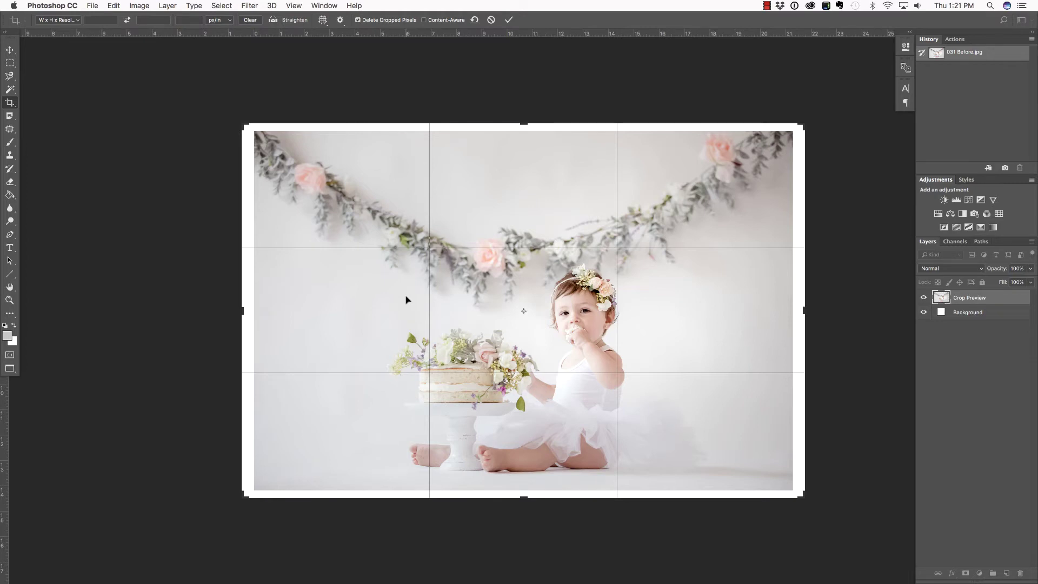
click(422, 20)
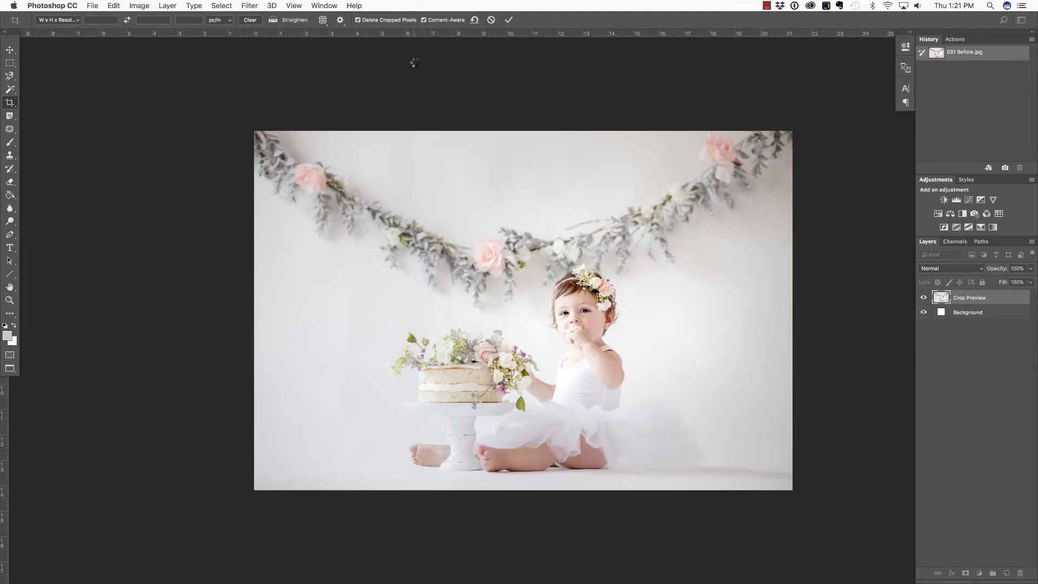
Commit the Content-Aware crop and compare it against the original snapshot in History
key(Return)
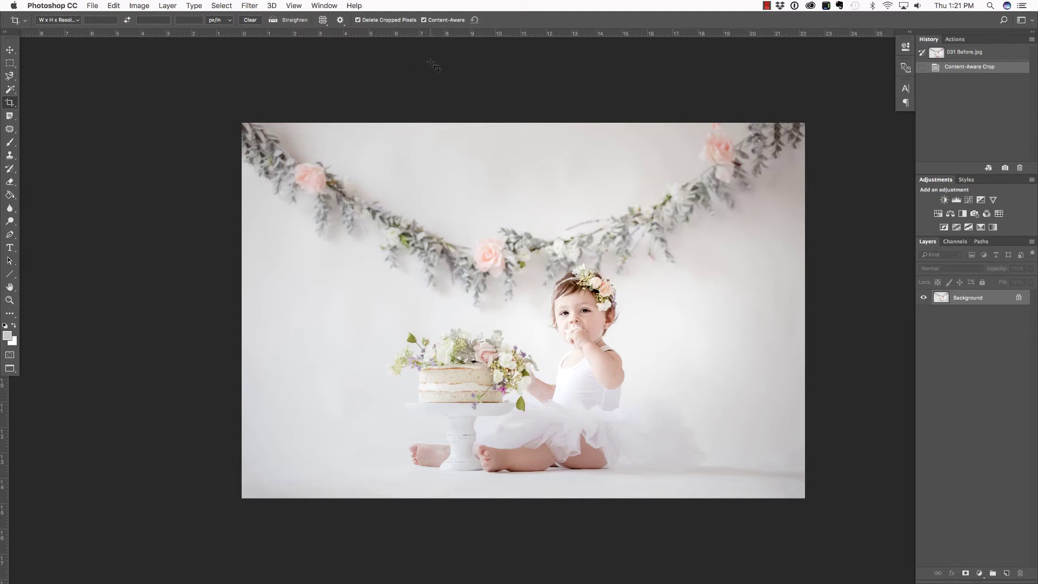
click(979, 51)
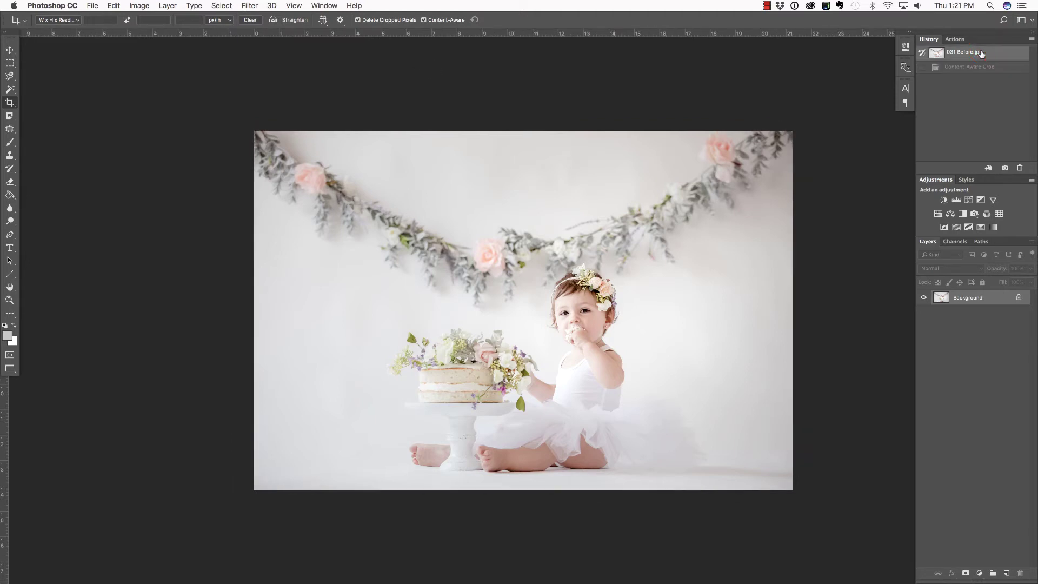
click(981, 67)
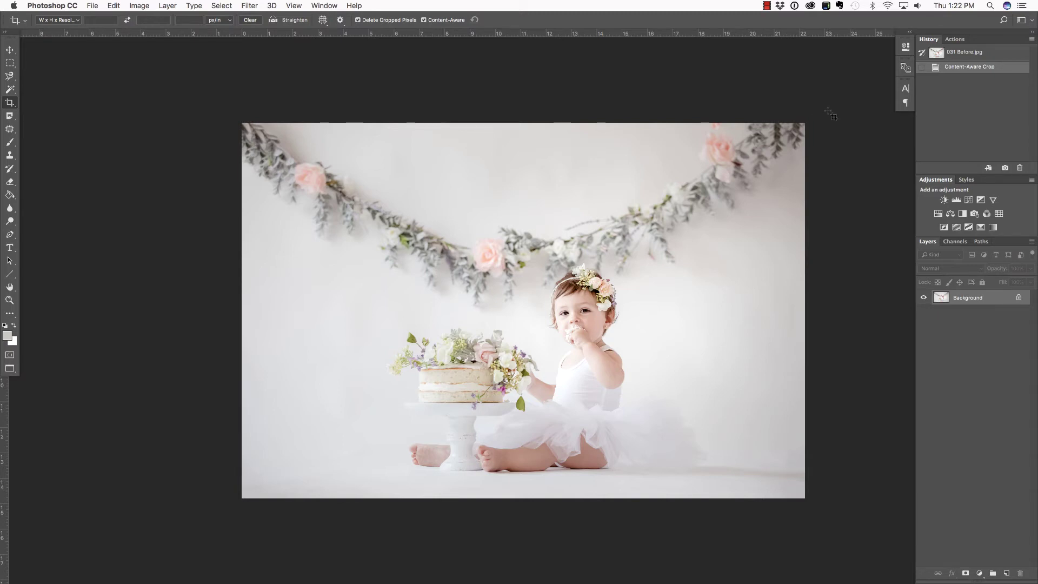
Revert to the 031 Before.jpg snapshot and draw a larger crop with white margins around the photo
click(963, 52)
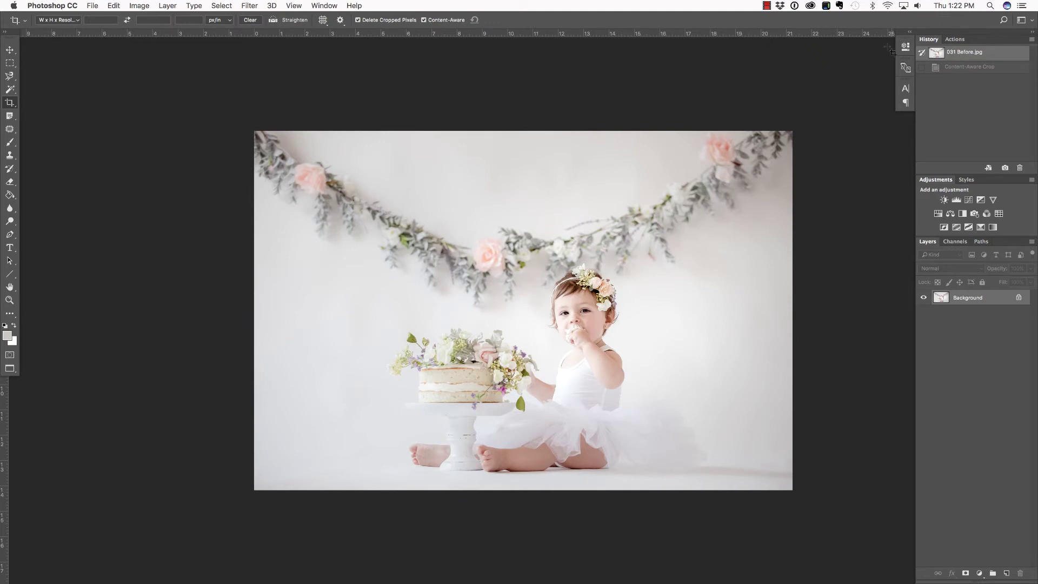
click(296, 61)
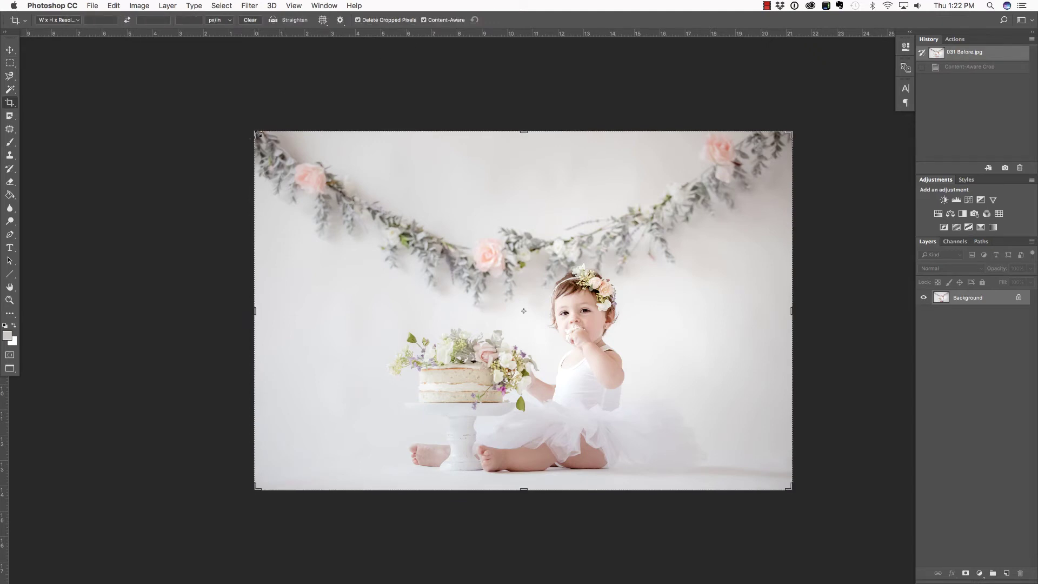
drag(259, 133, 229, 110)
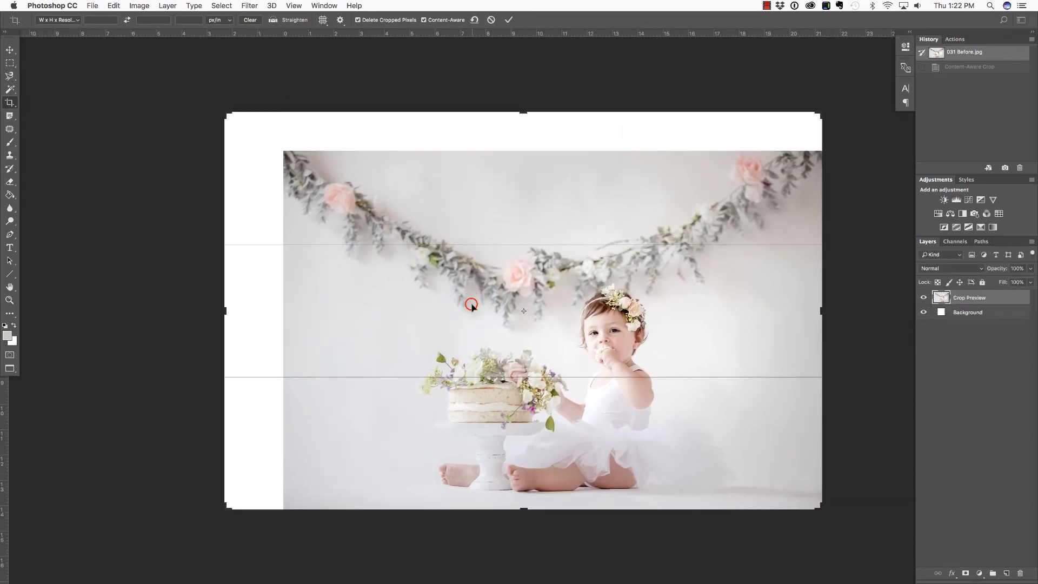
drag(471, 305, 439, 292)
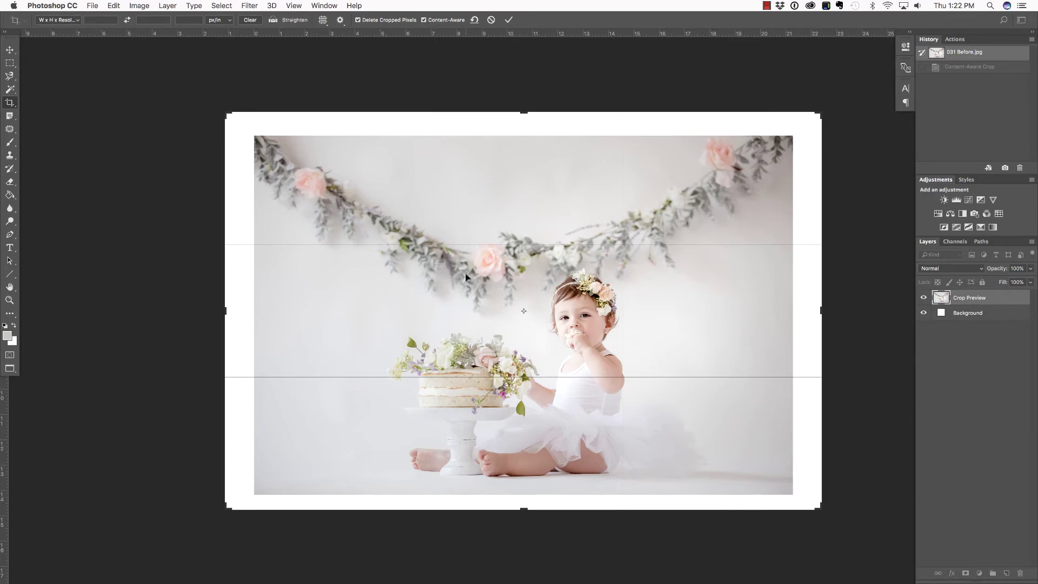
Apply the Content-Aware crop again and zoom in on the bottom edge to inspect the fill
key(Return)
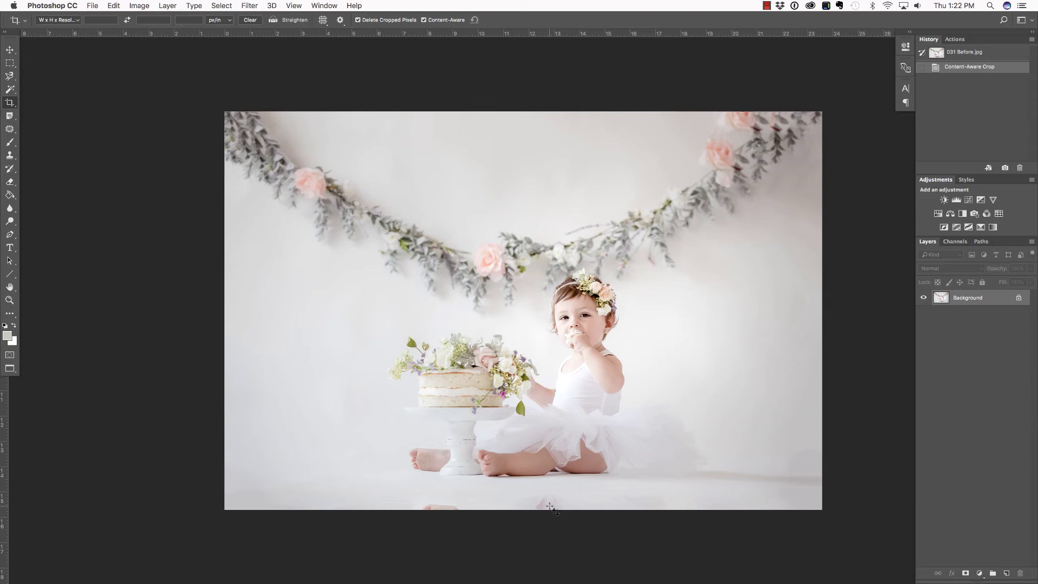
key(super+plus)
key(super+plus)
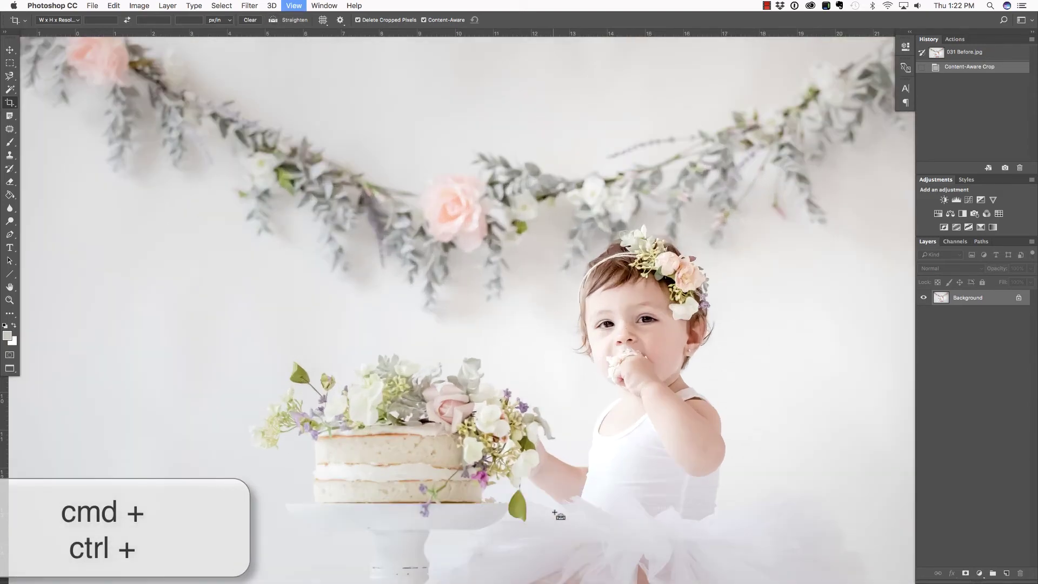
click(553, 523)
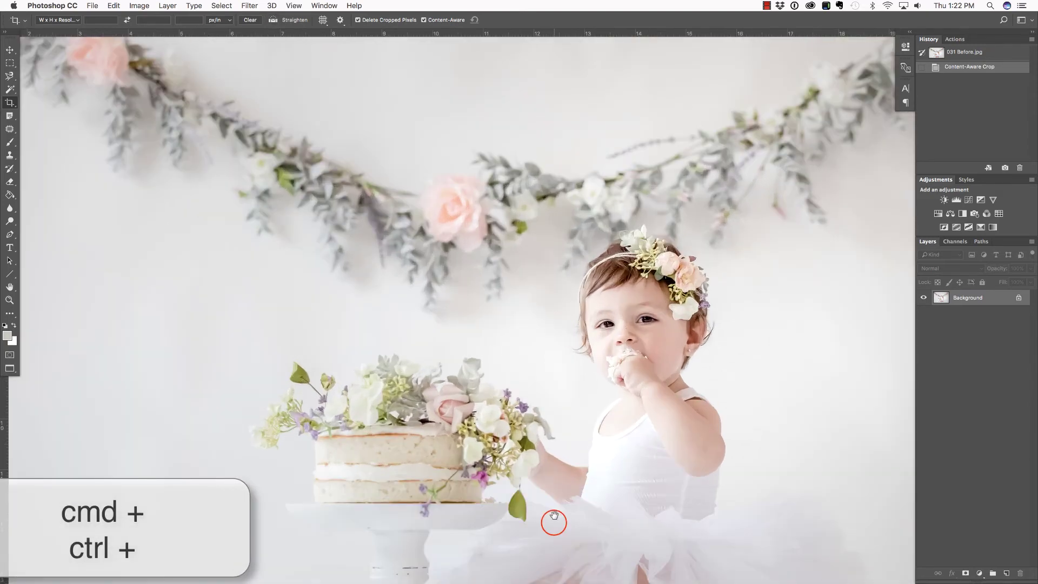
drag(551, 505, 505, 297)
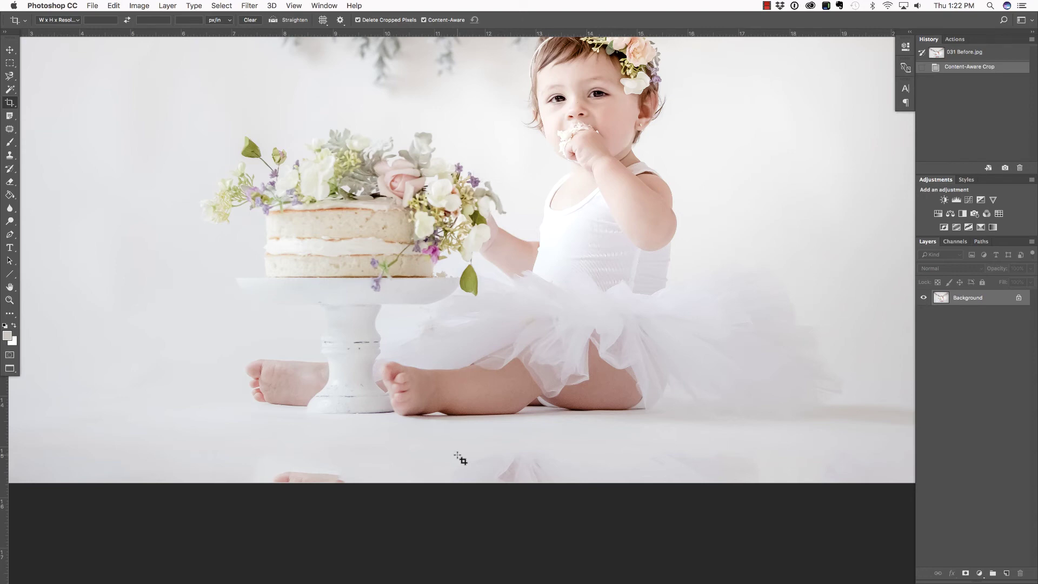
Duplicate the background to Layer 1 and clone clean floor over the mirrored foot
key(super+j)
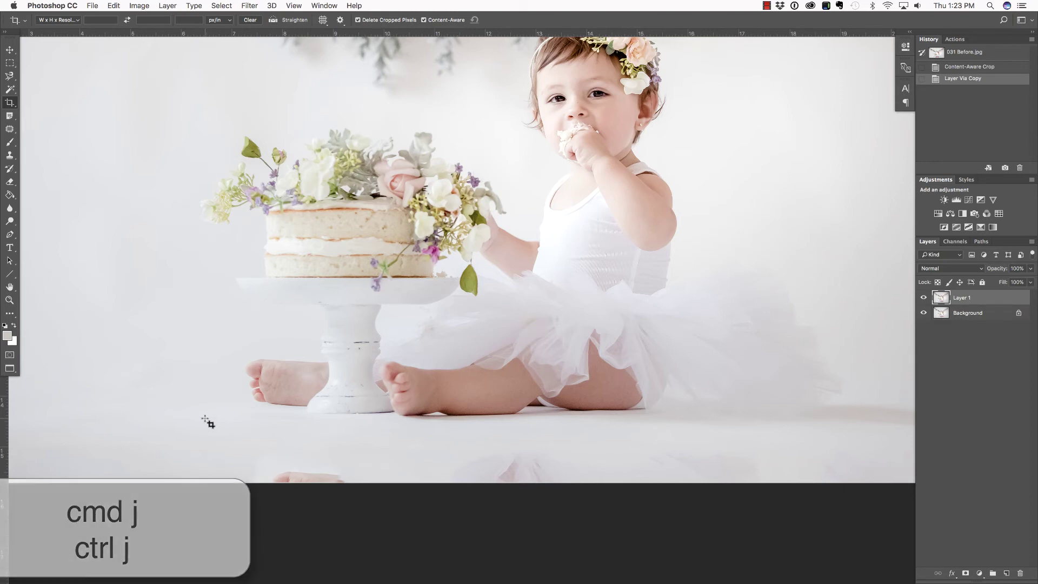
key(s)
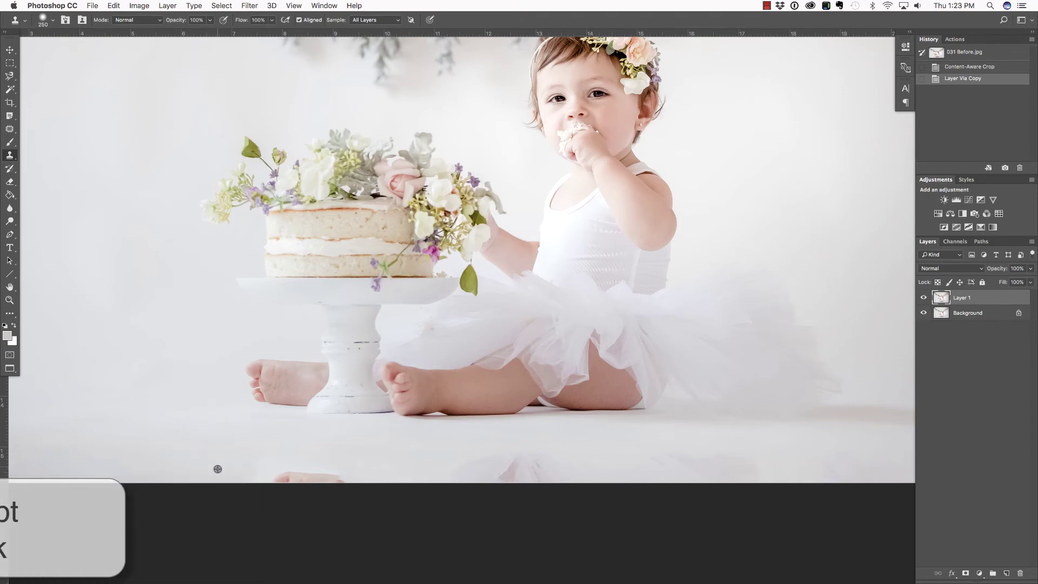
alt+click(275, 474)
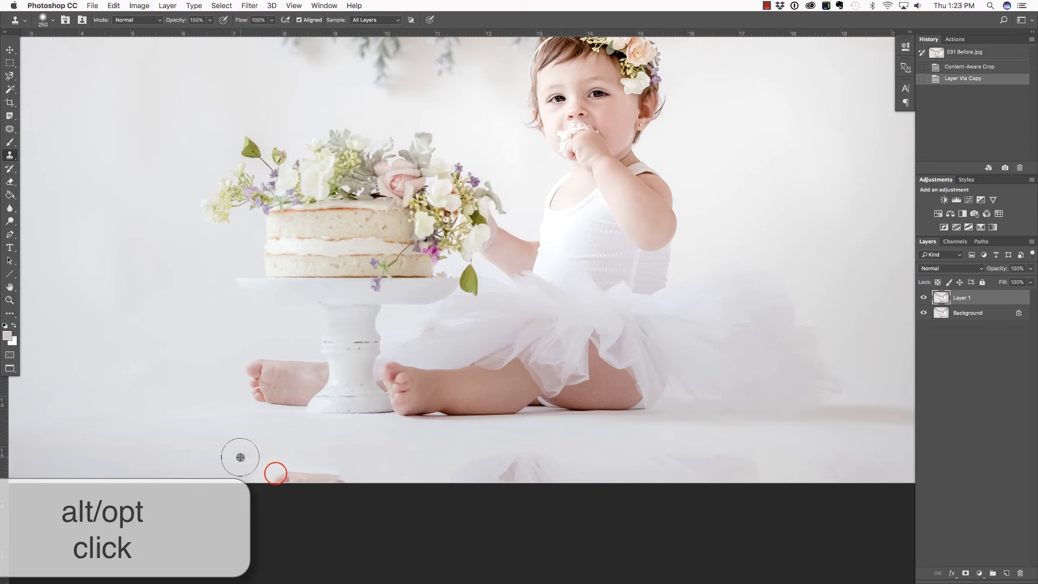
click(289, 483)
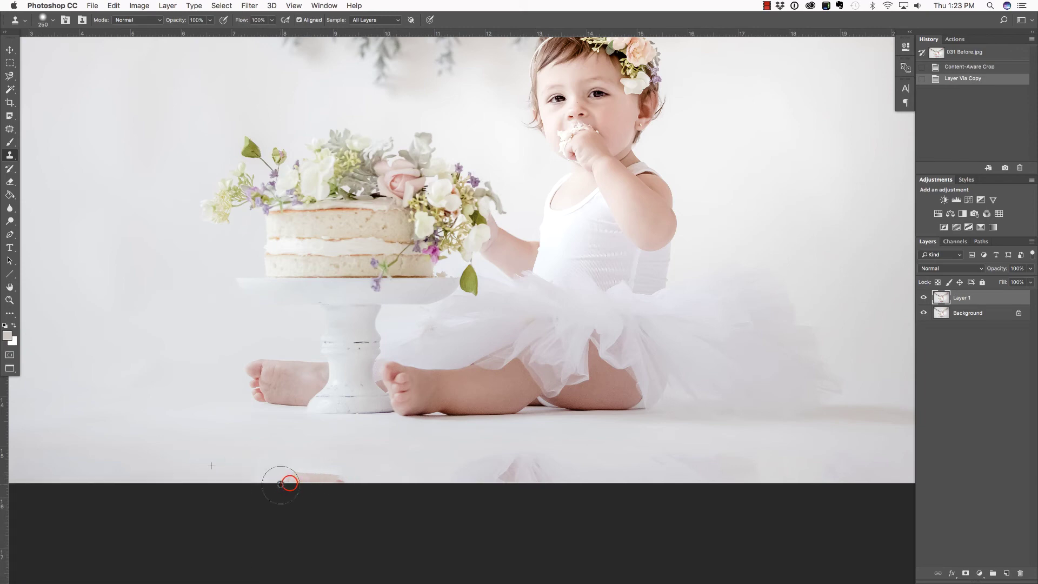
click(325, 482)
click(335, 479)
click(301, 478)
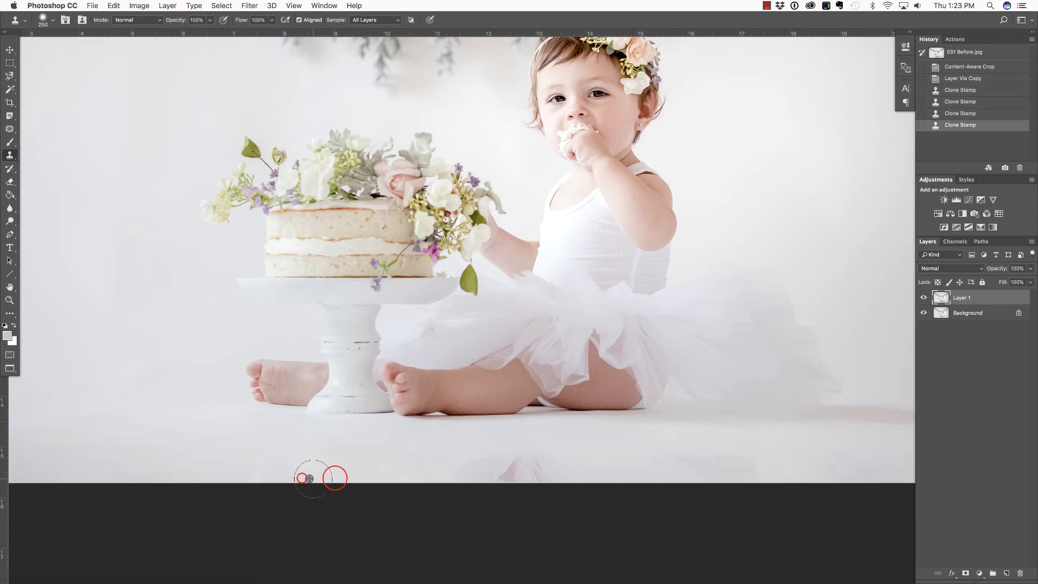
Clone over the remaining tutu reflection along the bottom edge, then zoom back out
click(334, 476)
click(335, 476)
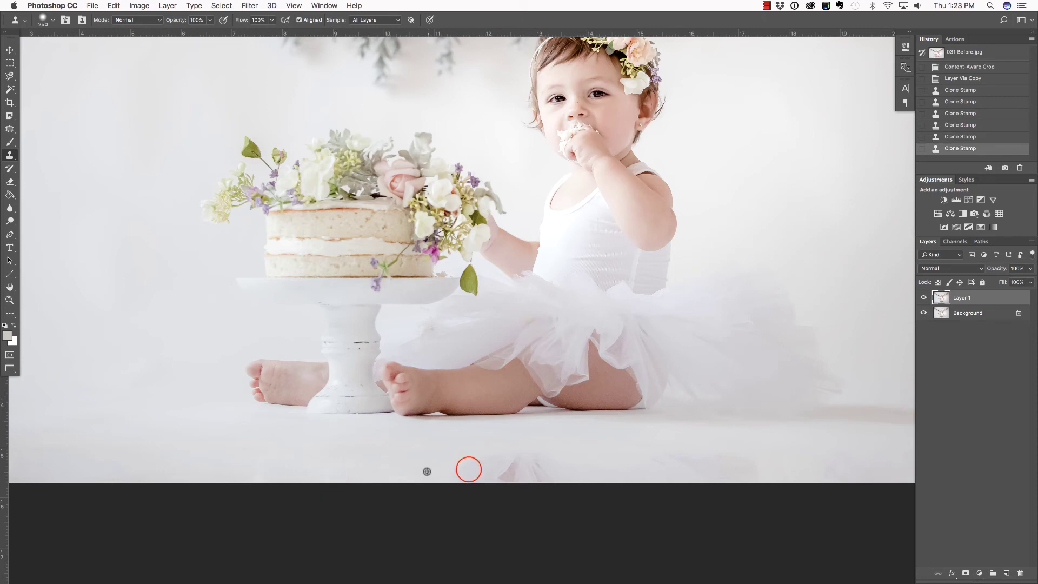
click(468, 467)
click(471, 468)
click(475, 468)
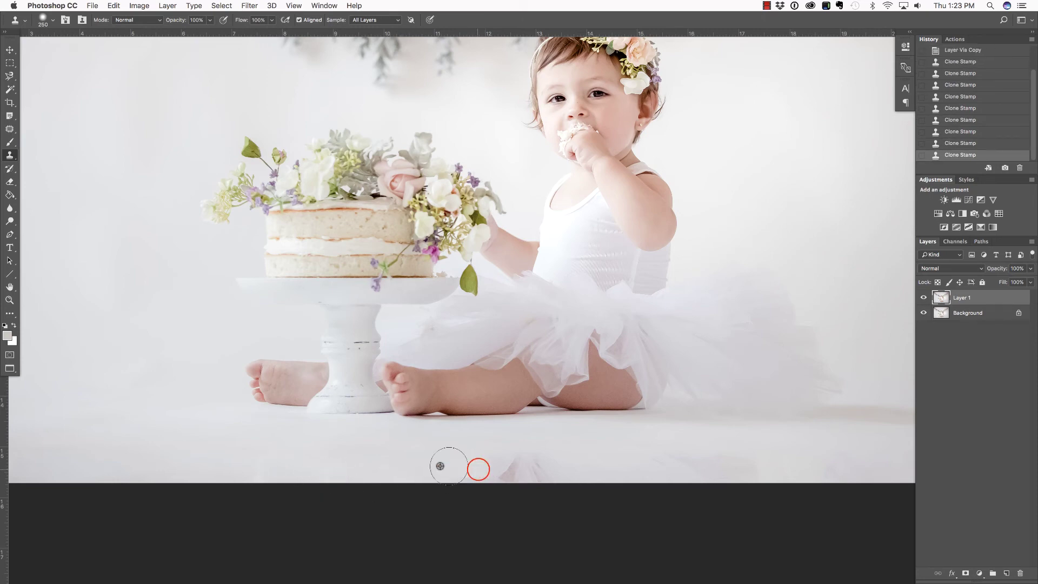
click(454, 473)
click(475, 474)
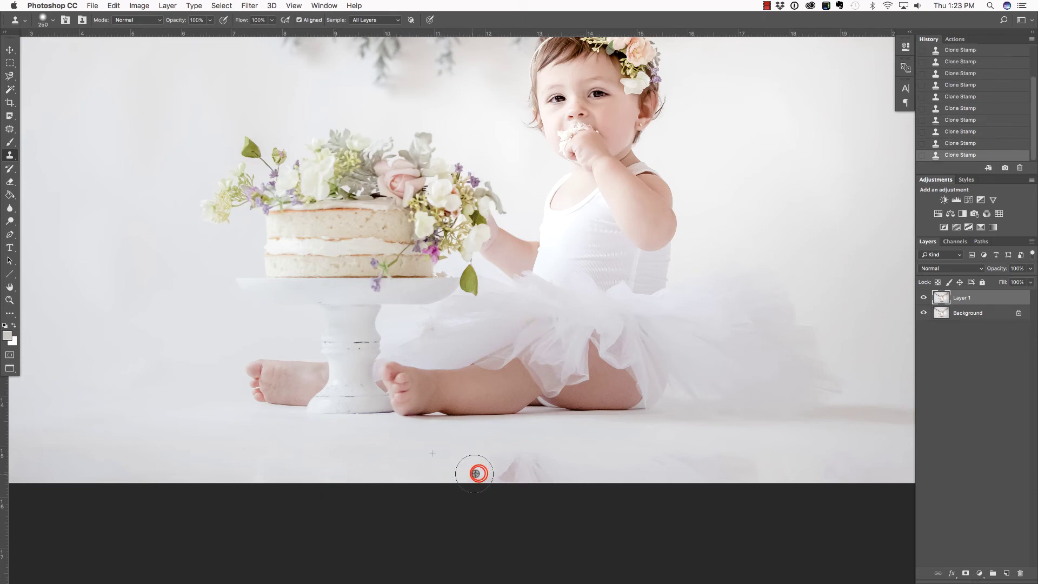
key(super+minus)
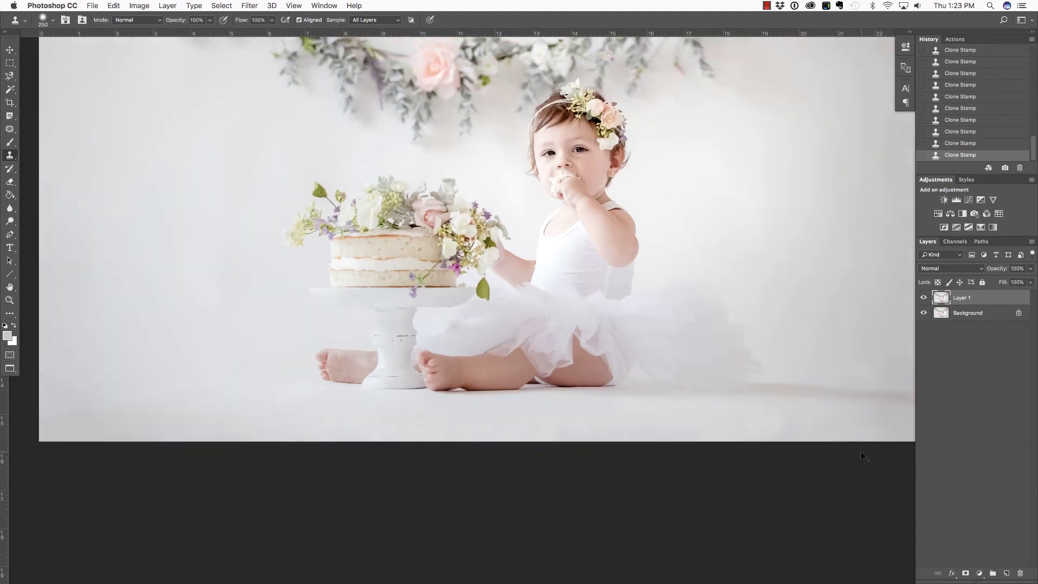
key(super+minus)
click(923, 298)
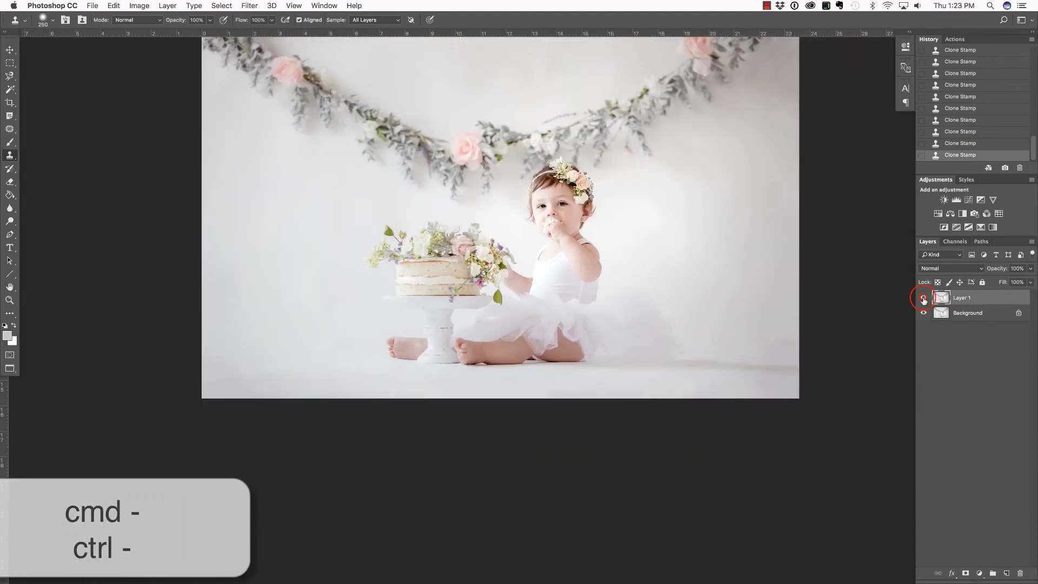
click(924, 298)
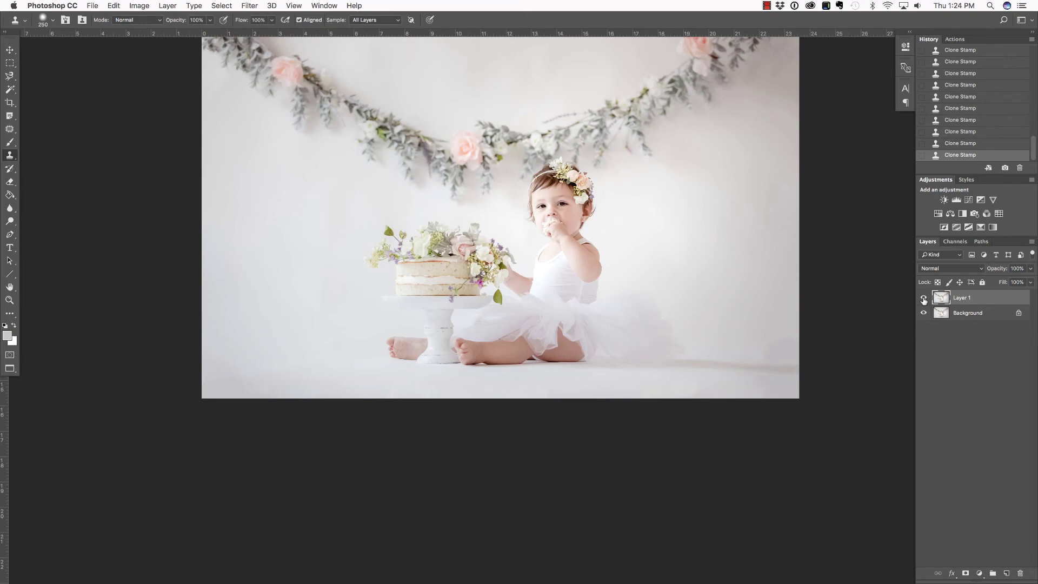
Set the Brush tool to 39% opacity and enlarge it to 600
key(b)
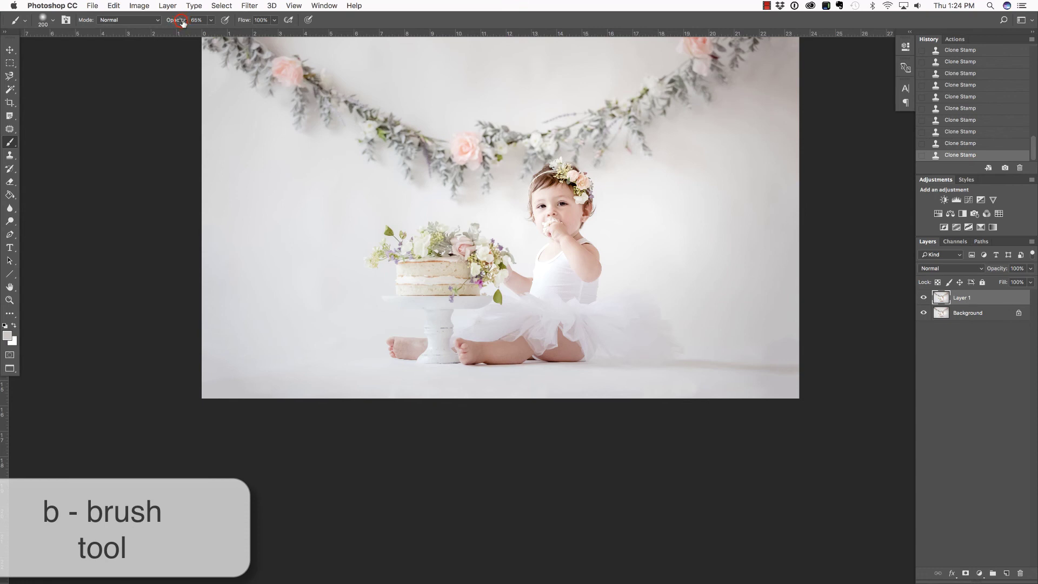
drag(179, 21, 170, 24)
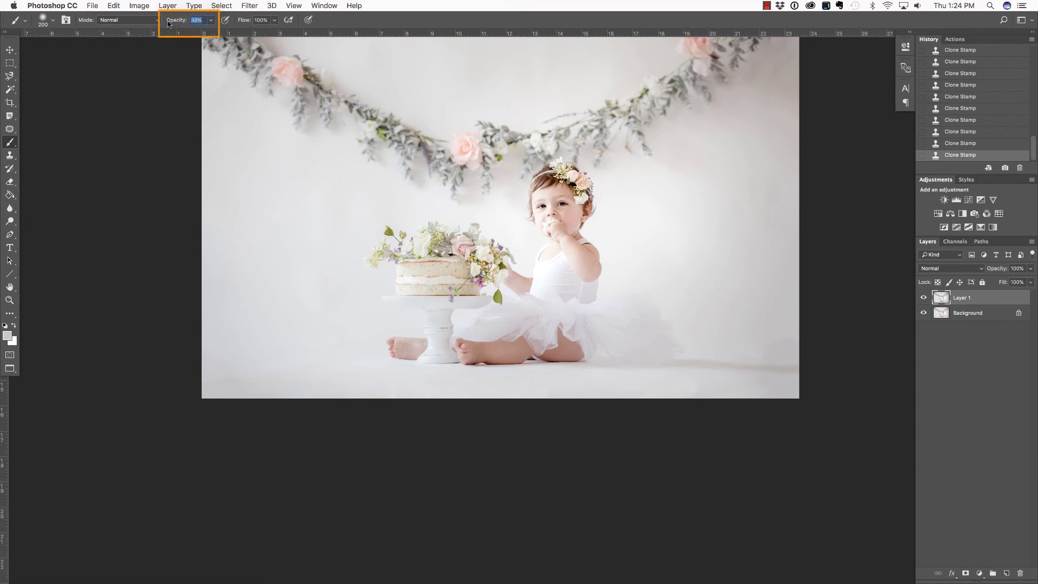
drag(169, 23, 167, 24)
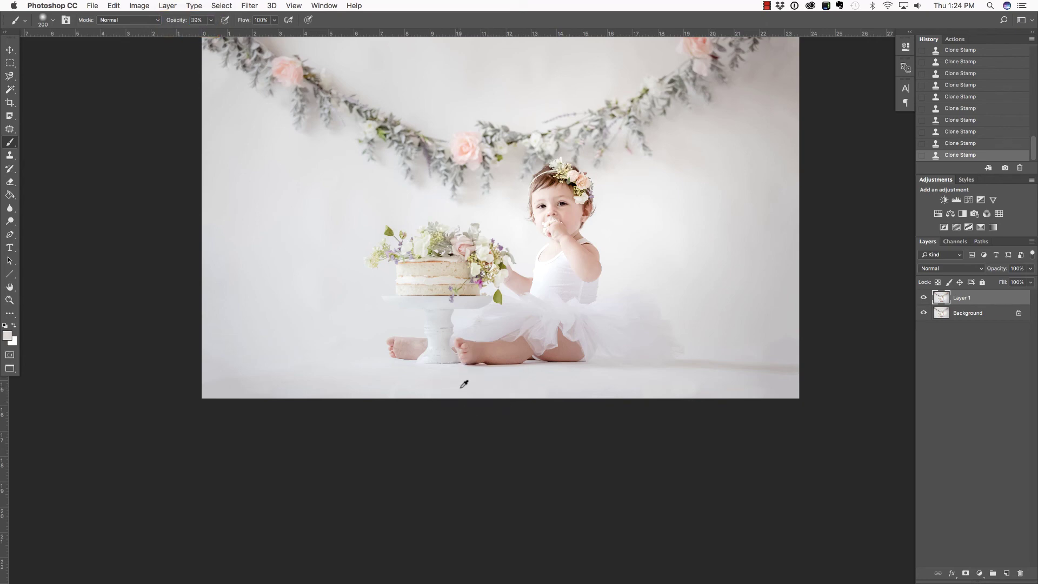
key(bracketright)
key(bracketright)
key(bracketright)
key(bracketright)
drag(629, 396, 697, 400)
key(bracketright)
Paint soft strokes and dabs along the floor's bottom edge and lower right
mouse_move(532, 403)
mouse_down()
mouse_move(495, 405)
mouse_move(552, 401)
mouse_move(388, 400)
mouse_up()
click(383, 402)
click(398, 401)
click(388, 399)
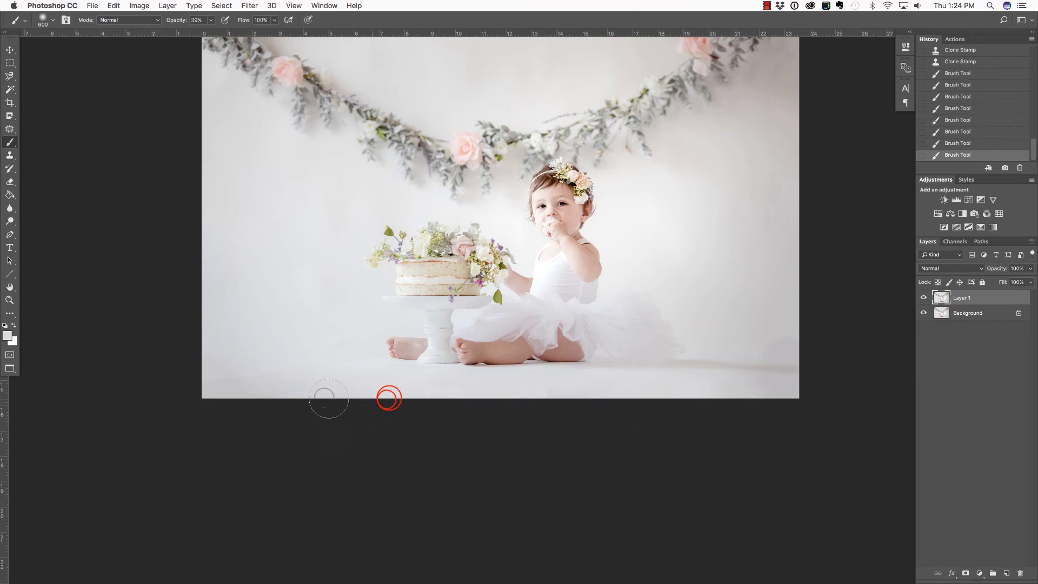
click(390, 398)
click(709, 389)
click(777, 390)
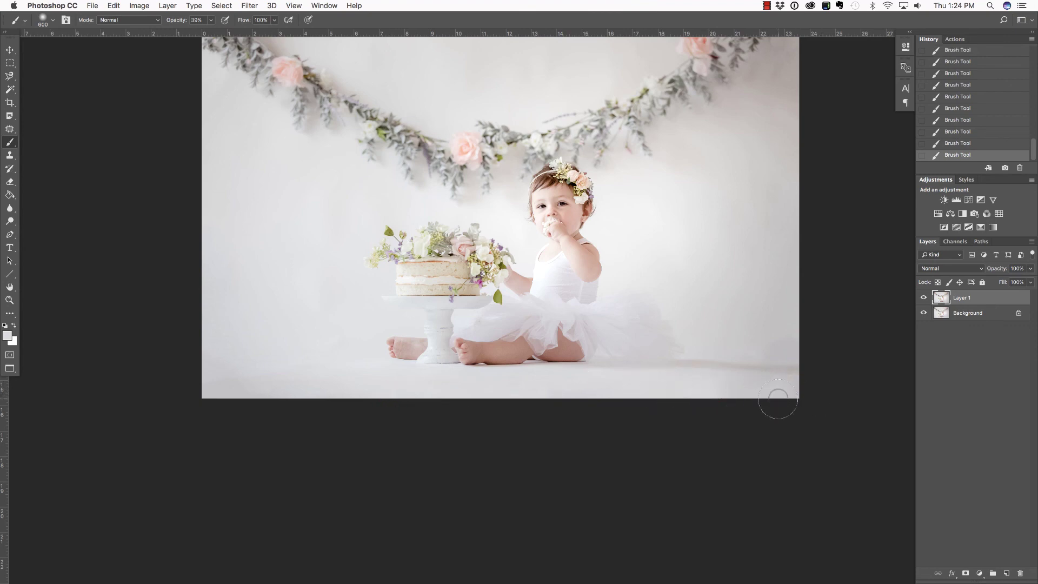
drag(598, 302, 598, 375)
scroll(995, 122, up, 10)
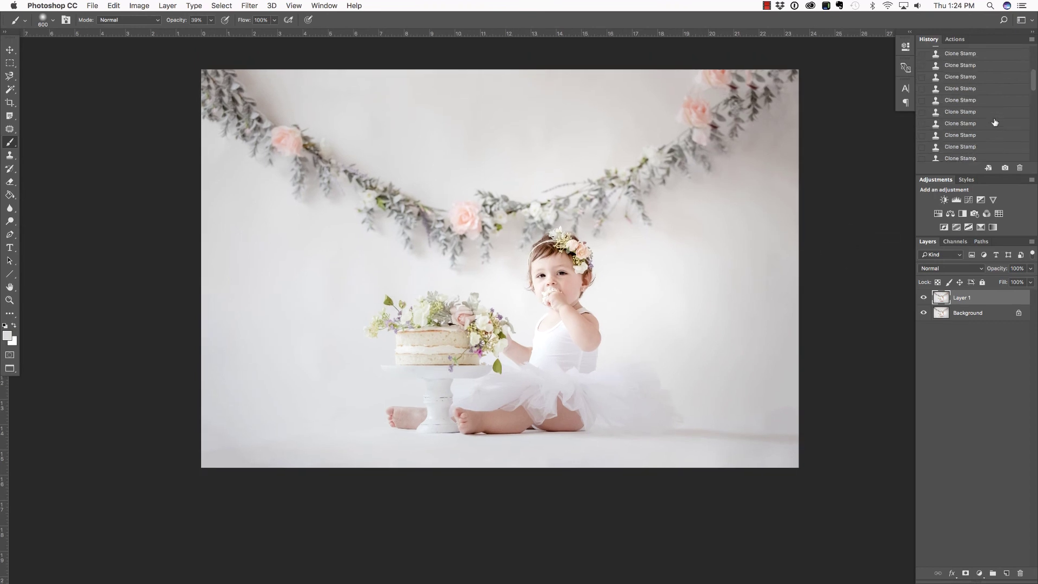
click(983, 55)
scroll(981, 119, down, 10)
click(980, 155)
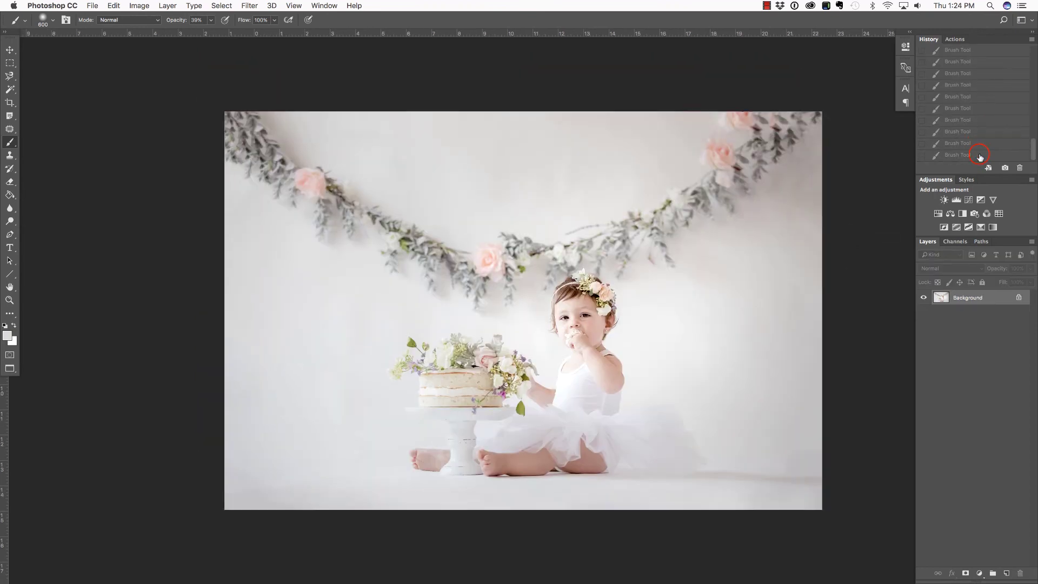